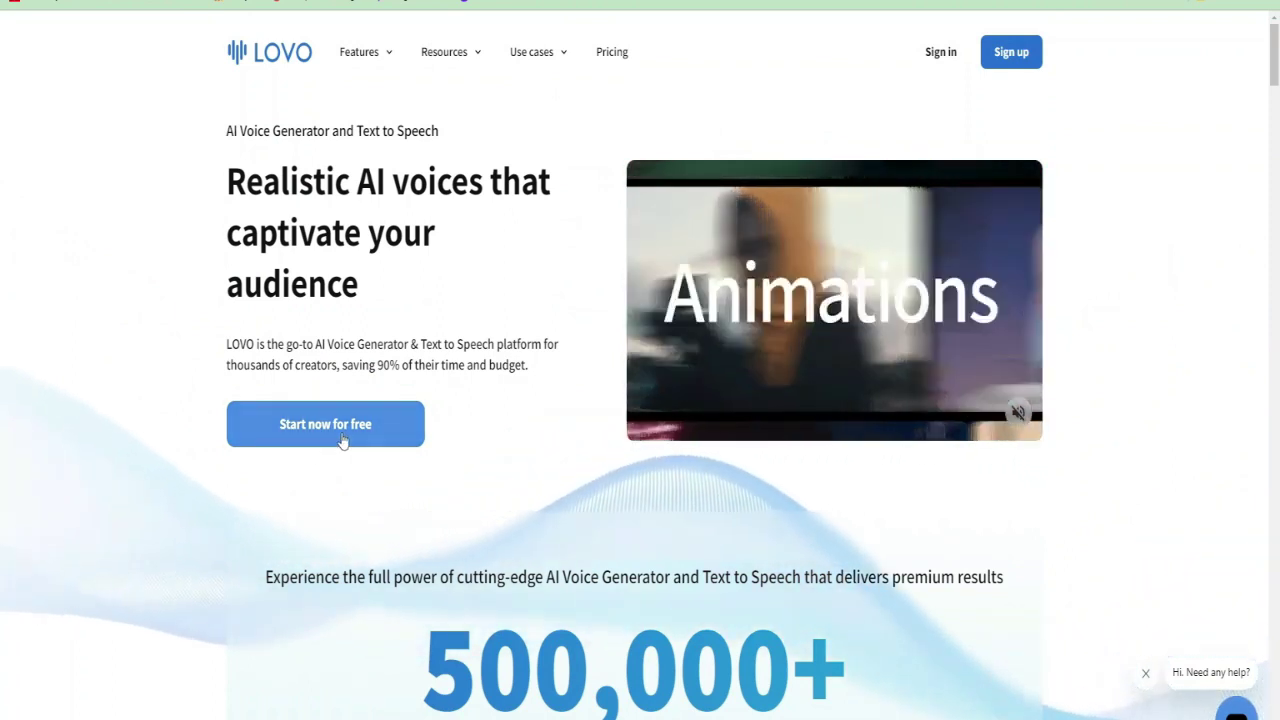
Start a free LOVO account and sign up for Genny with a Google account.
click(341, 437)
click(963, 286)
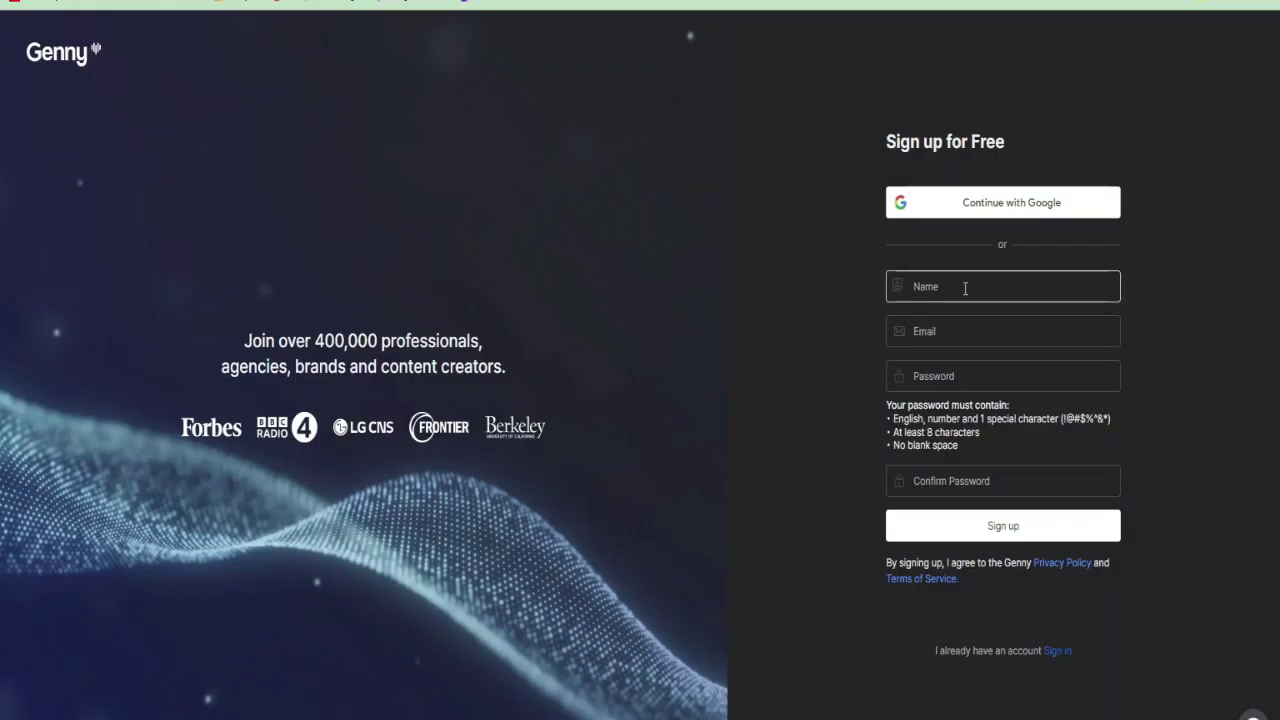
click(963, 331)
click(960, 375)
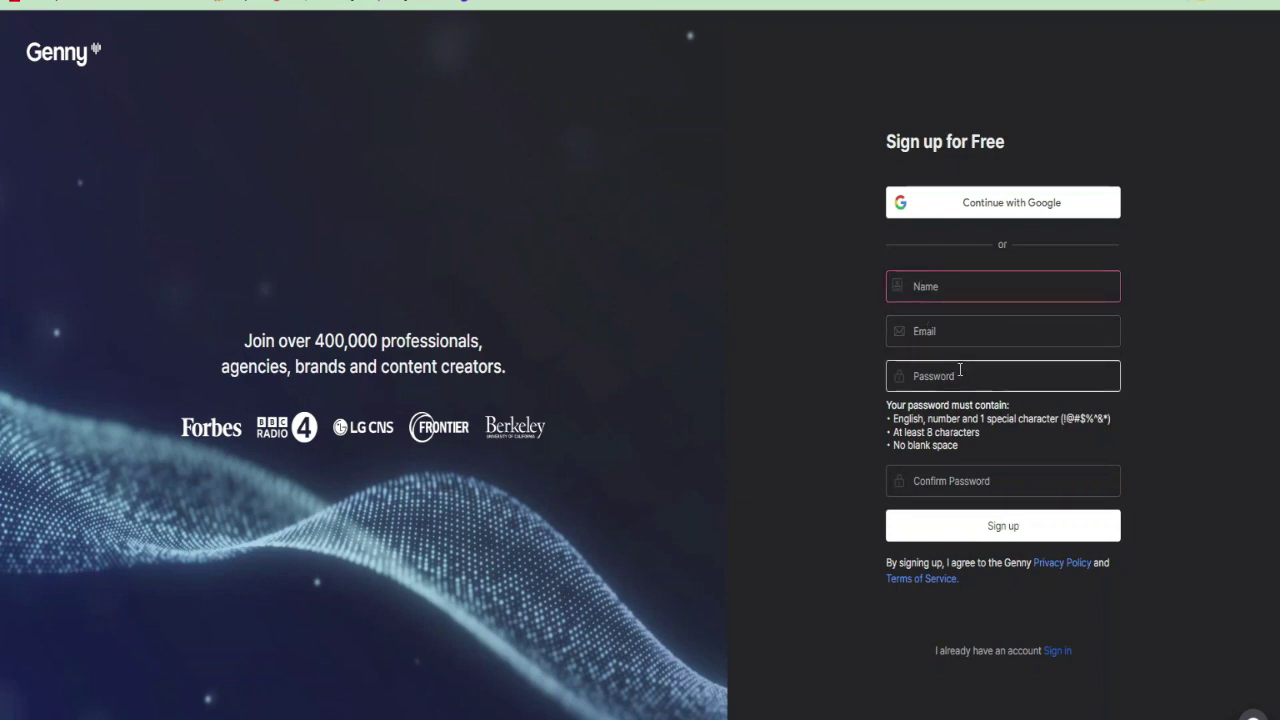
click(995, 204)
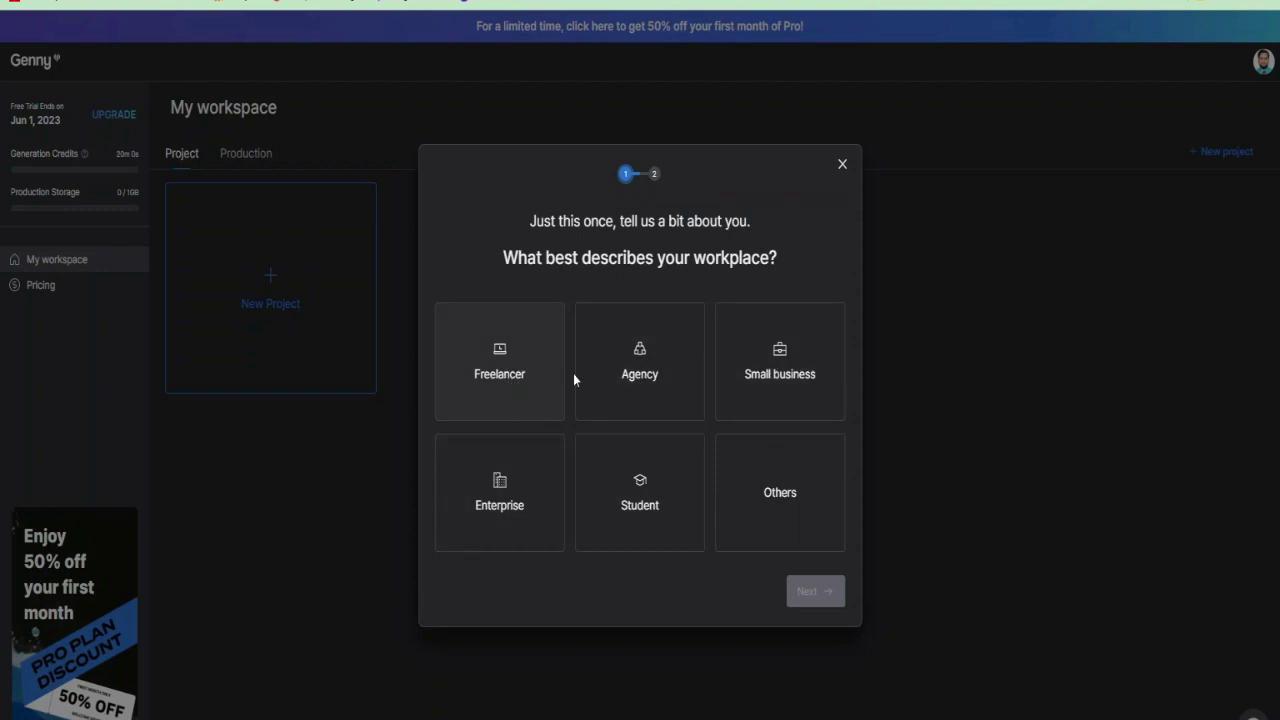
Complete the onboarding questions with Small business as the workplace and Youtube as the content type.
click(785, 377)
click(810, 592)
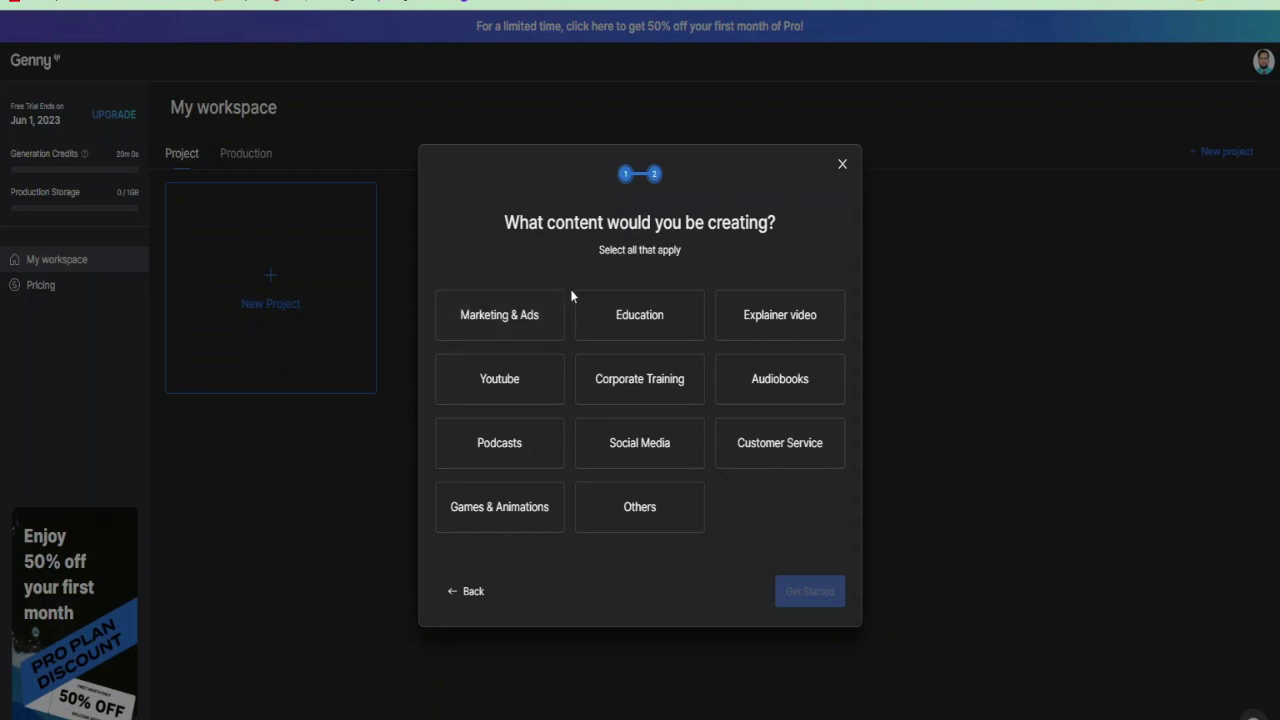
click(519, 380)
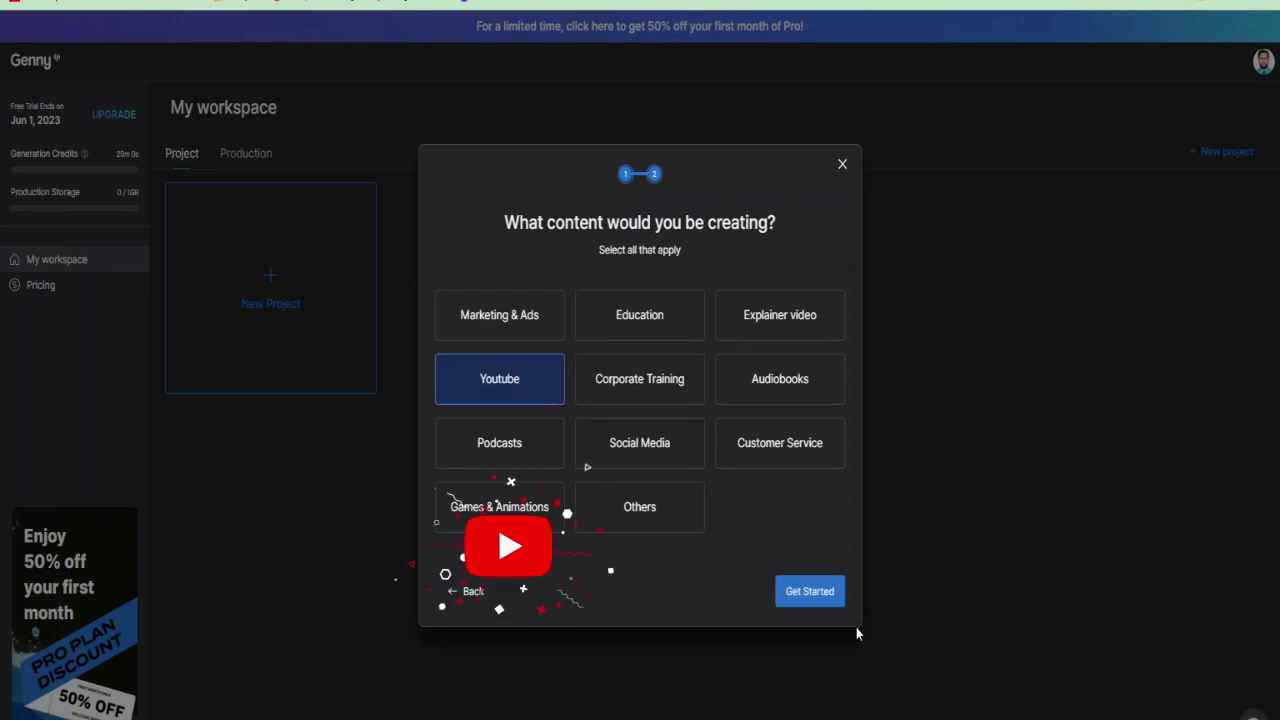
click(816, 592)
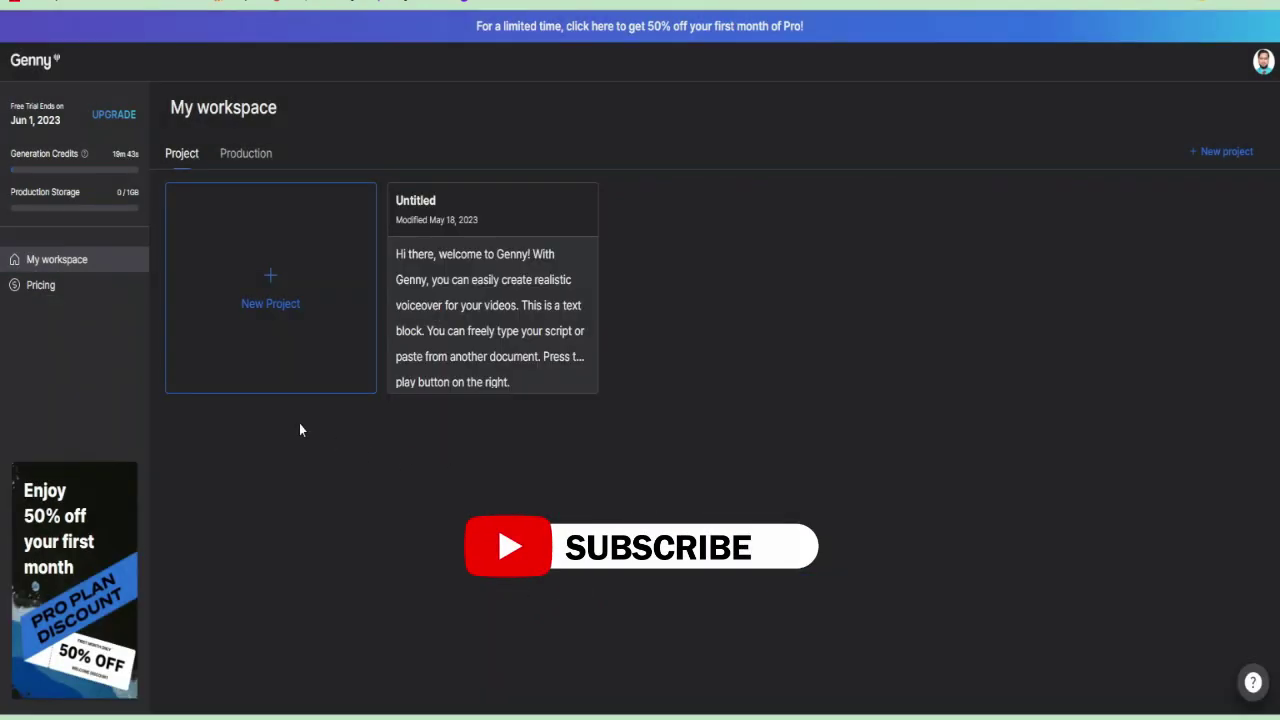
Create a new project of the Voice Over type.
click(272, 310)
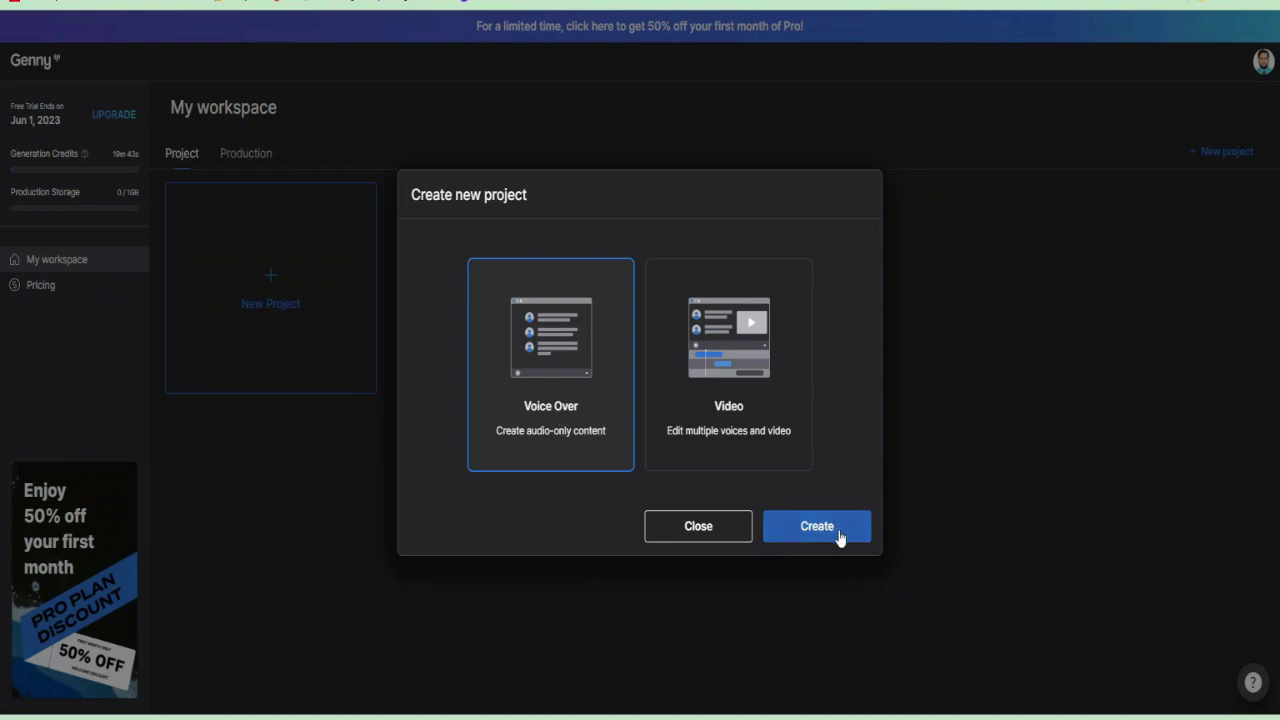
click(762, 374)
click(588, 414)
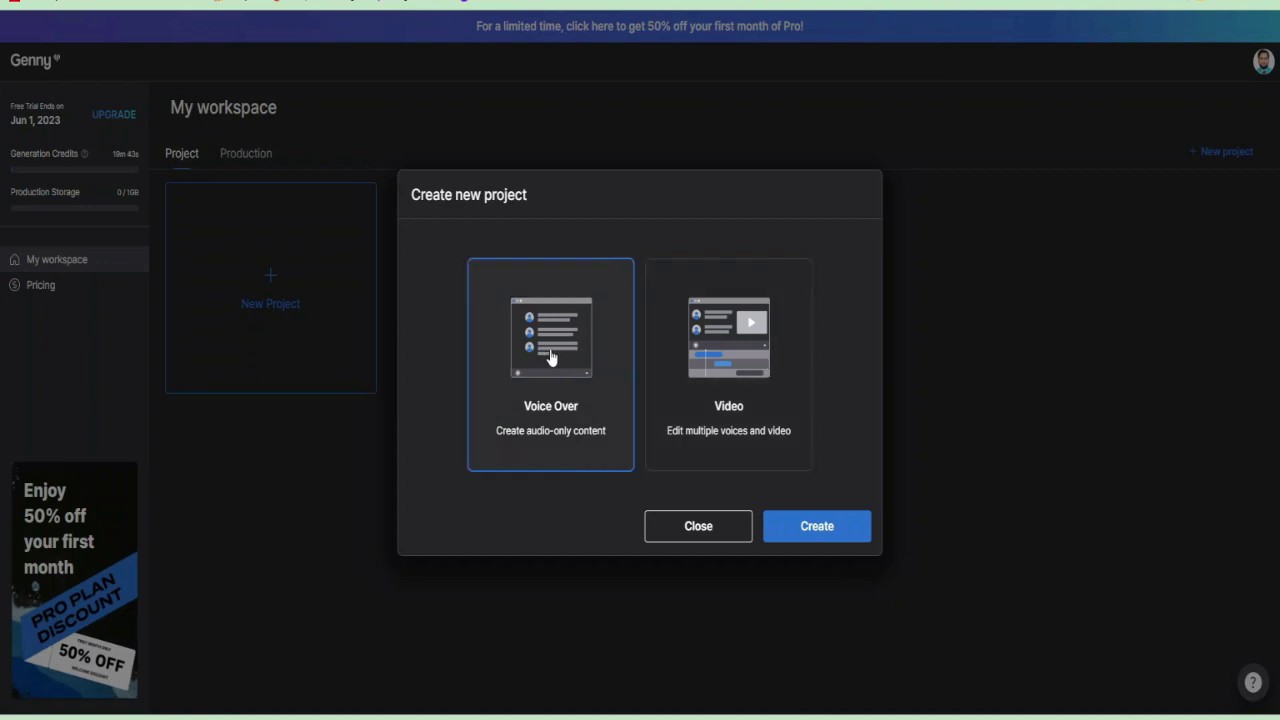
click(818, 528)
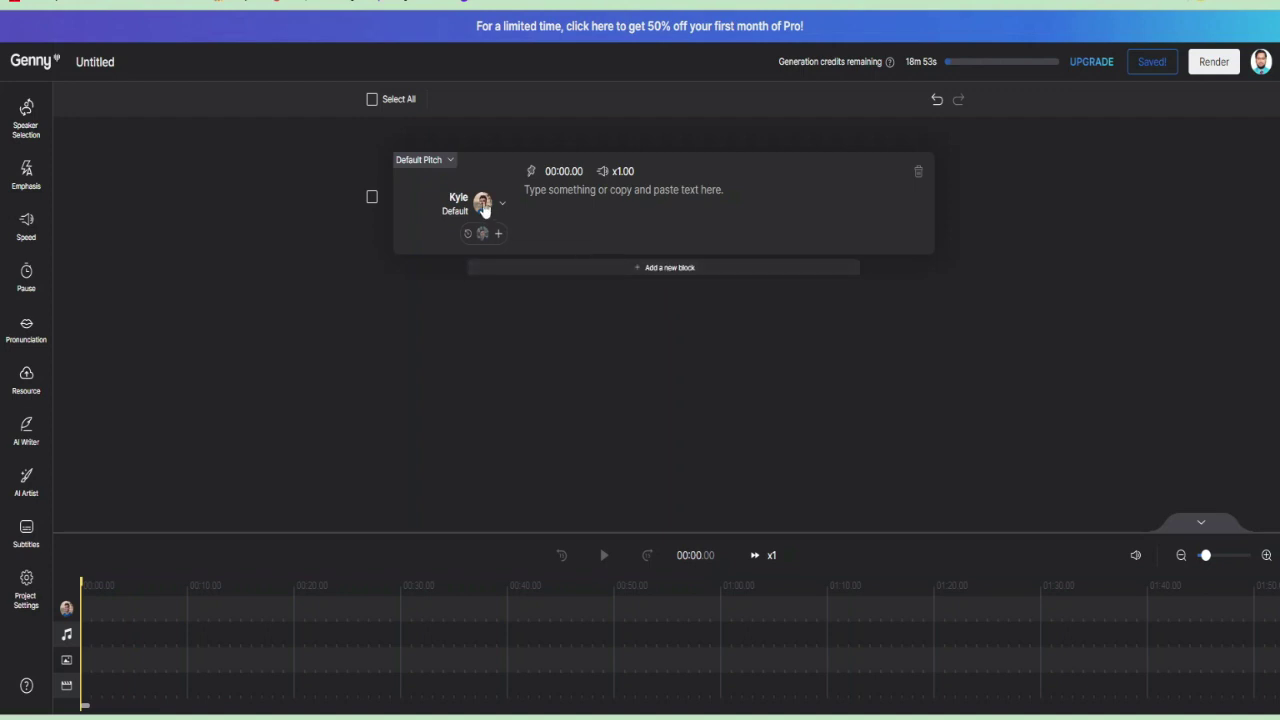
Open the voice selection for the text block and filter the premium voices by the English - US language.
click(484, 206)
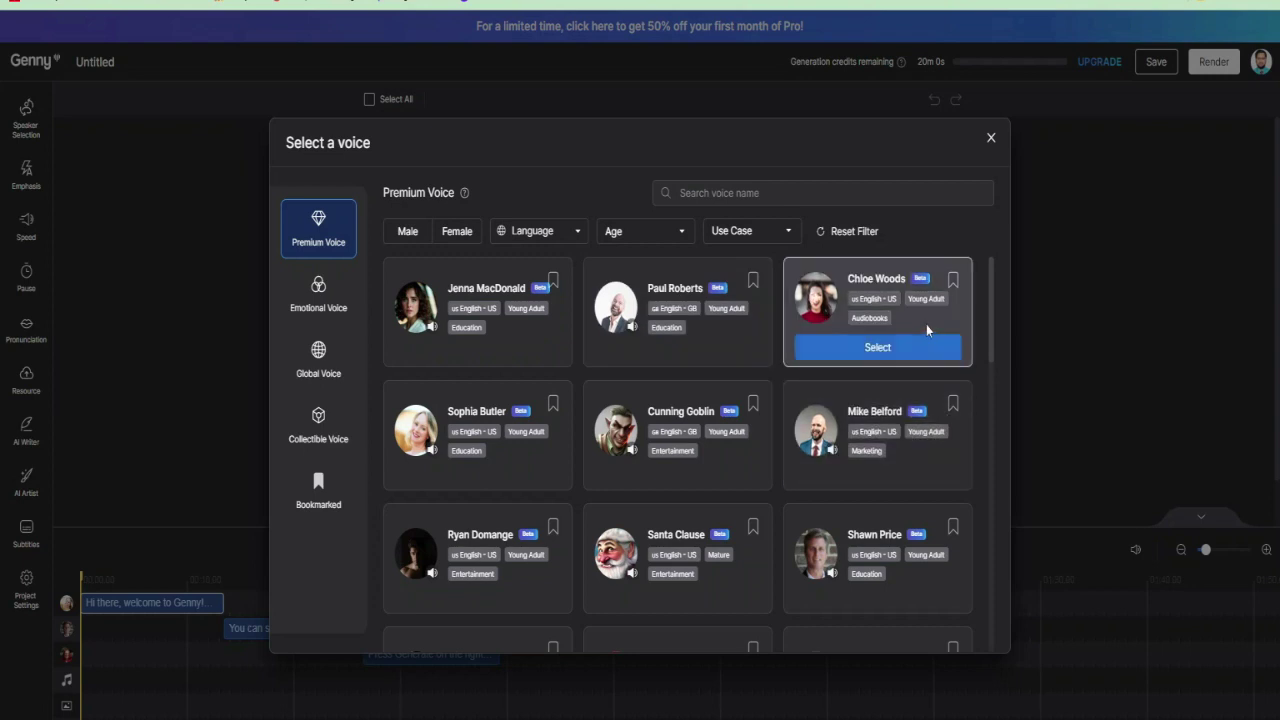
mouse_move(989, 305)
mouse_down()
mouse_move(996, 404)
mouse_move(1002, 288)
mouse_up()
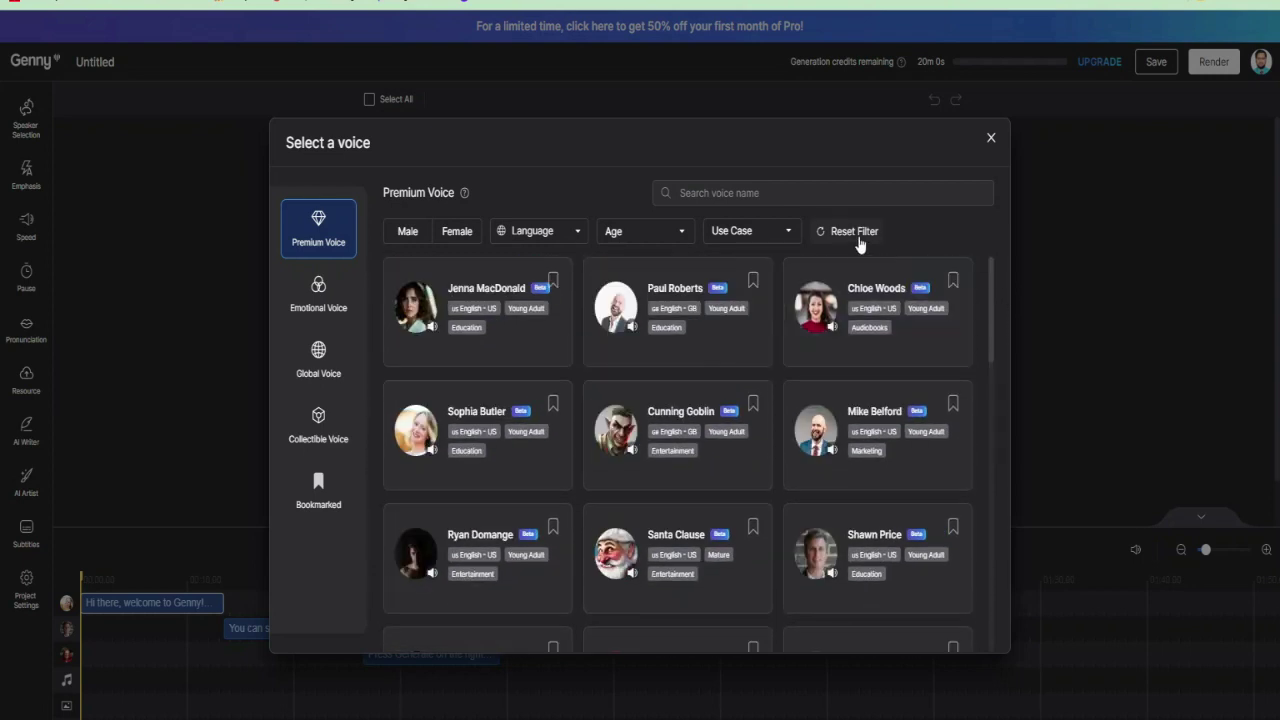
click(641, 243)
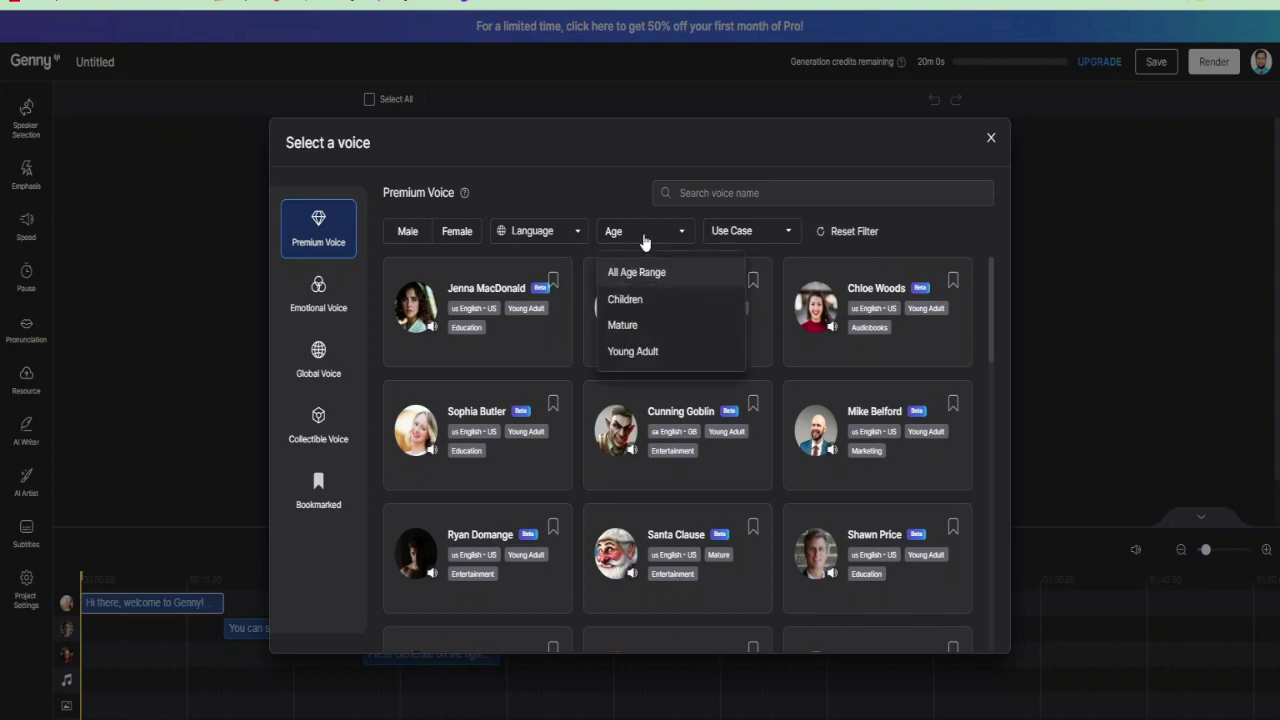
click(608, 193)
click(578, 232)
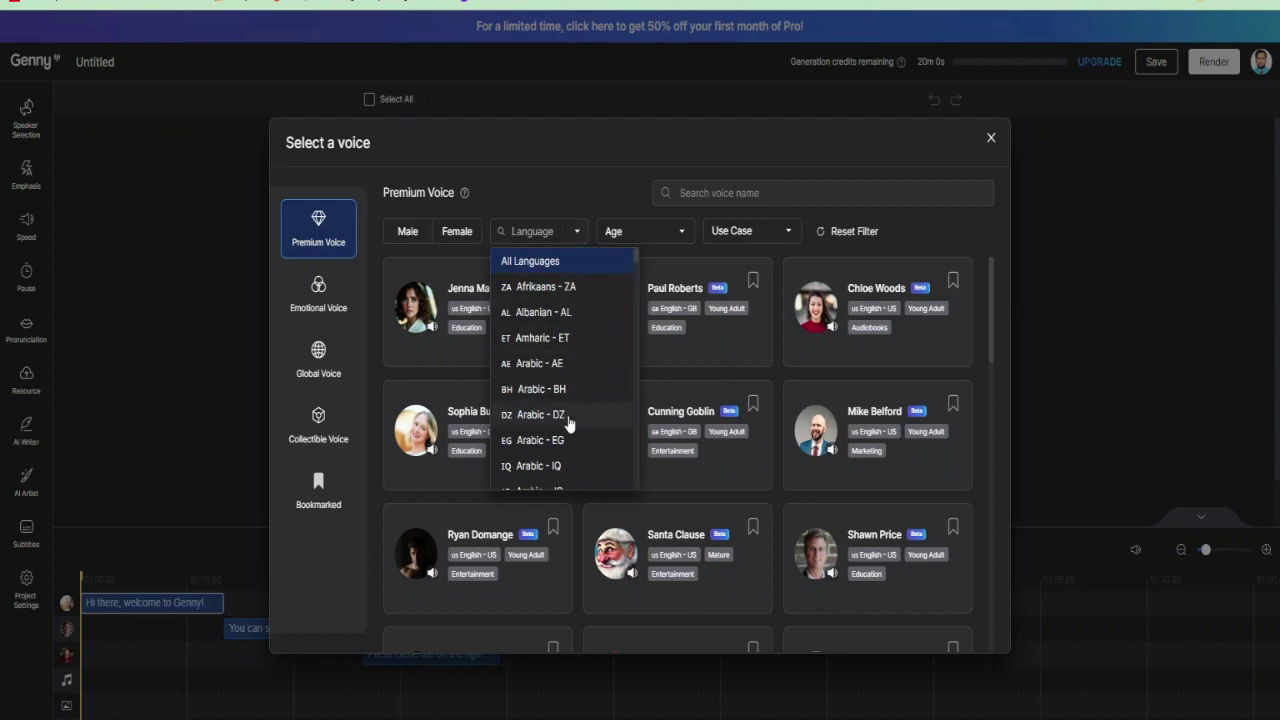
scroll(585, 350, down, 5)
scroll(590, 340, down, 1)
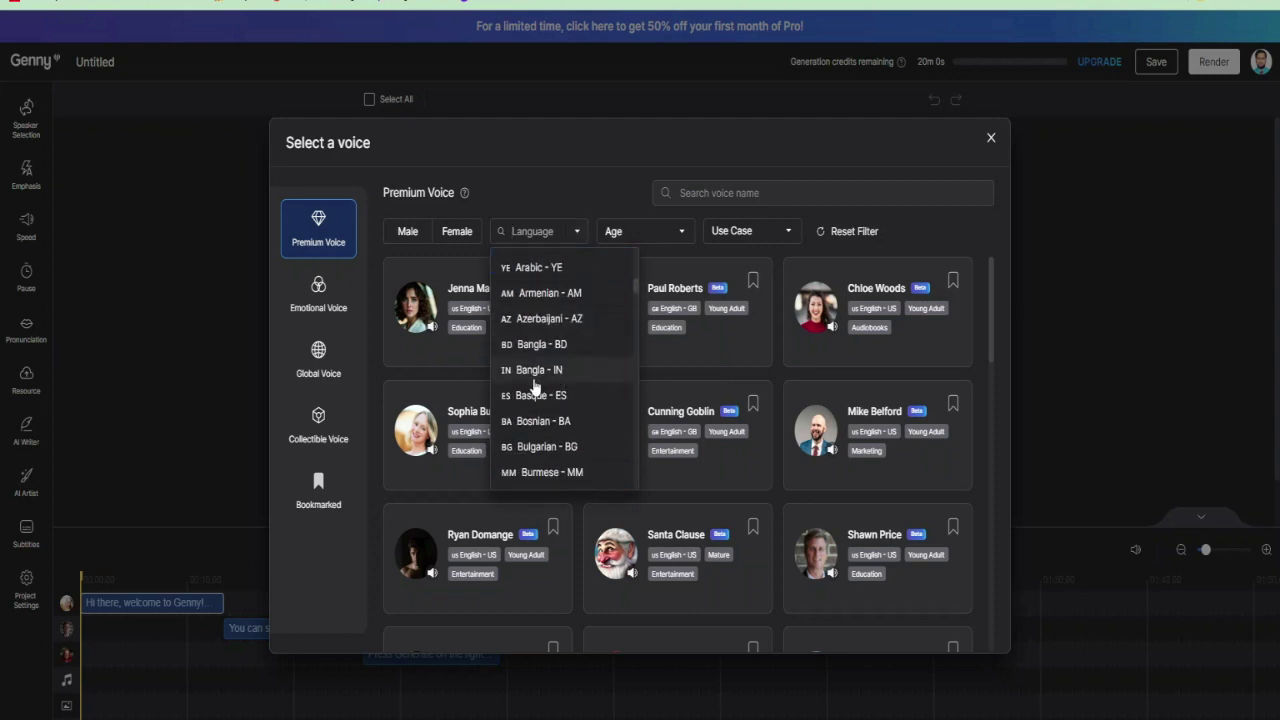
Narrow the premium voices to female and to male in turn to compare the available speakers.
click(449, 233)
click(461, 233)
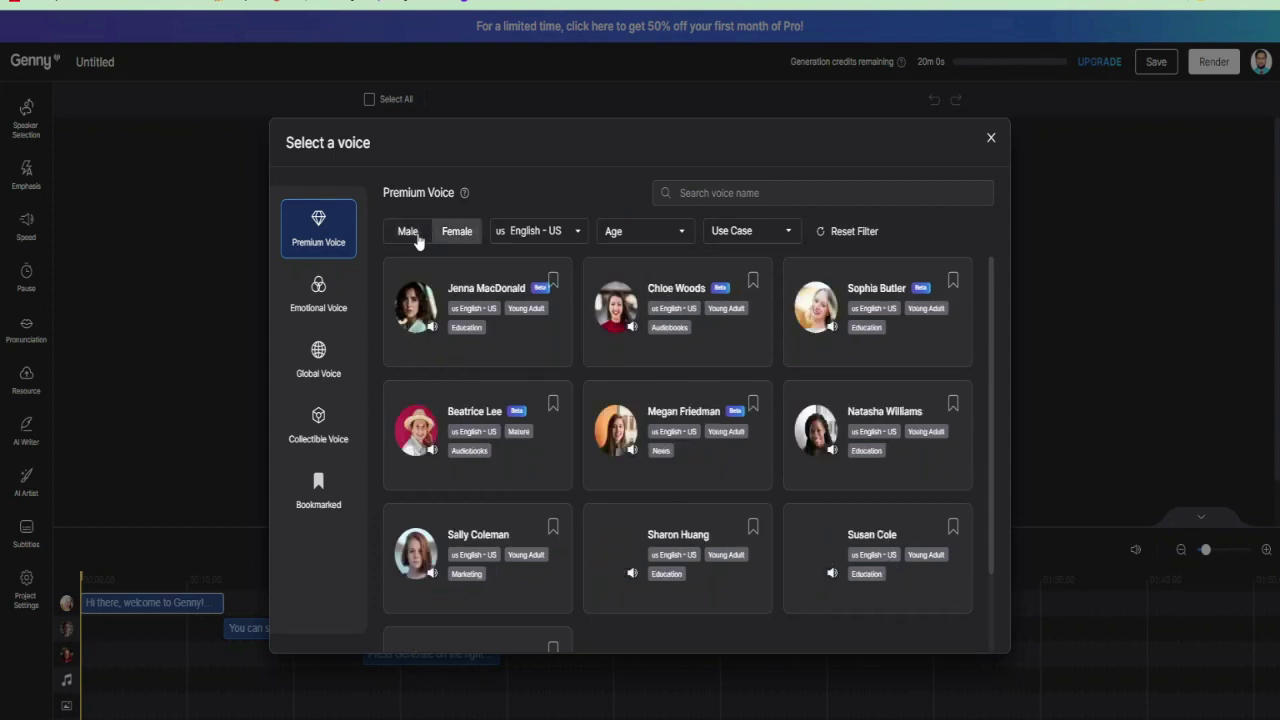
click(417, 238)
mouse_move(665, 297)
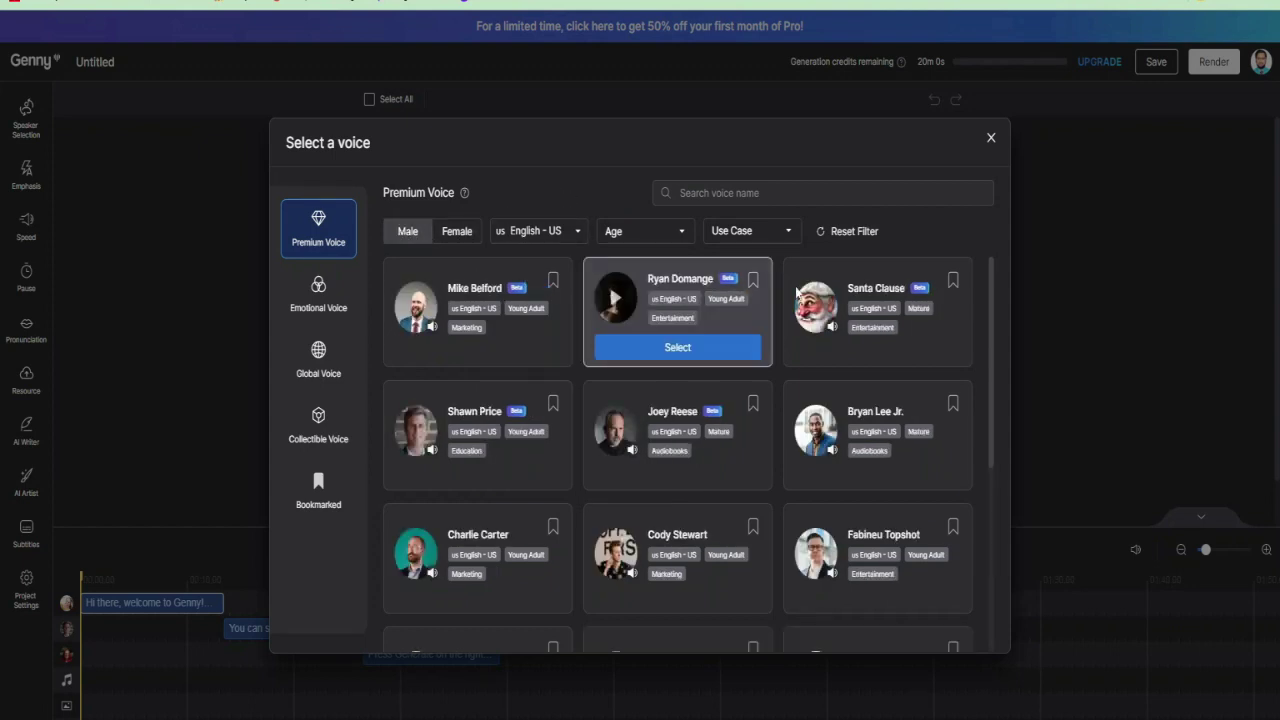
Look through the Emotional Voice category alongside the premium voices.
click(318, 295)
click(330, 250)
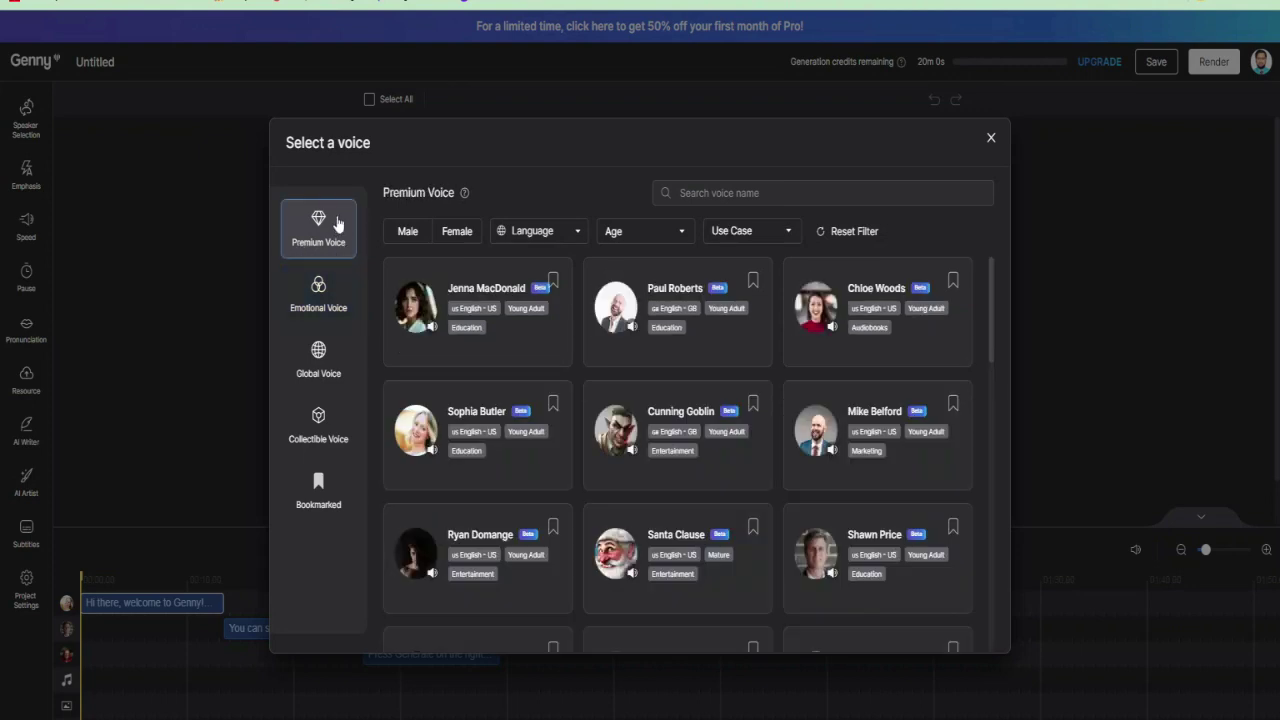
click(328, 286)
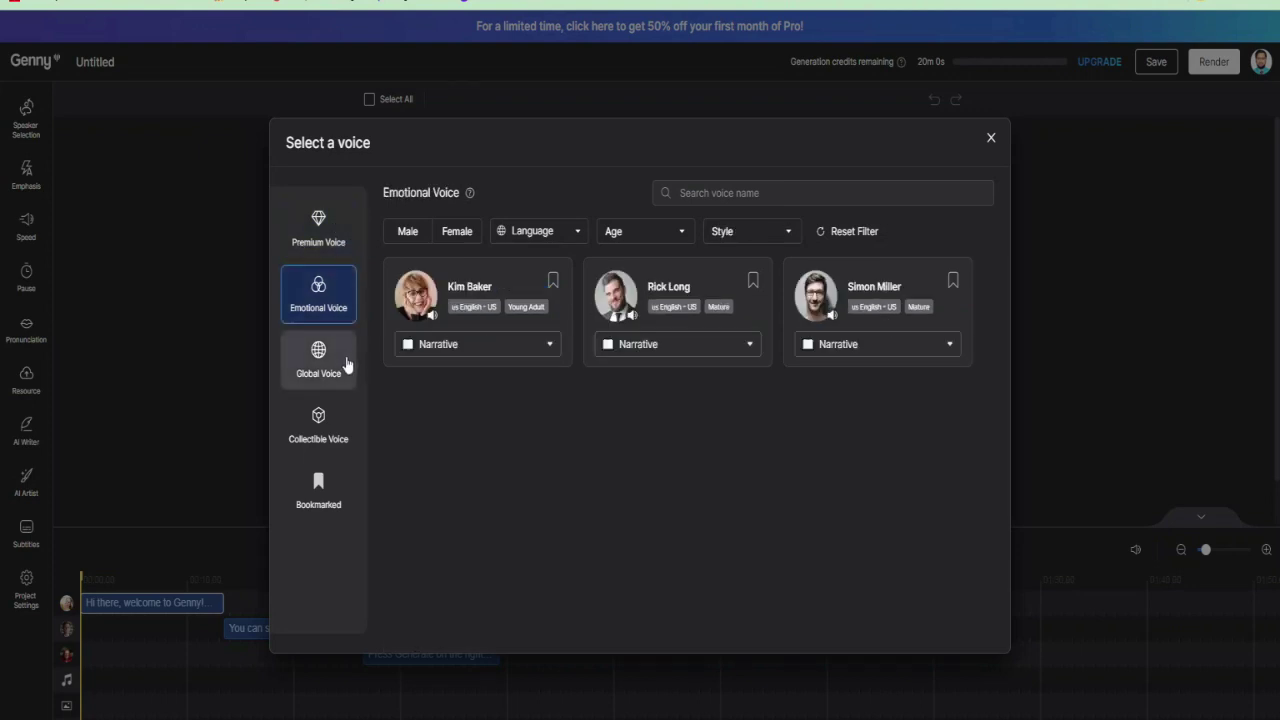
Filter the Global Voice category by English - US, preview the Clara Ho voice and assign it to the text block.
click(346, 360)
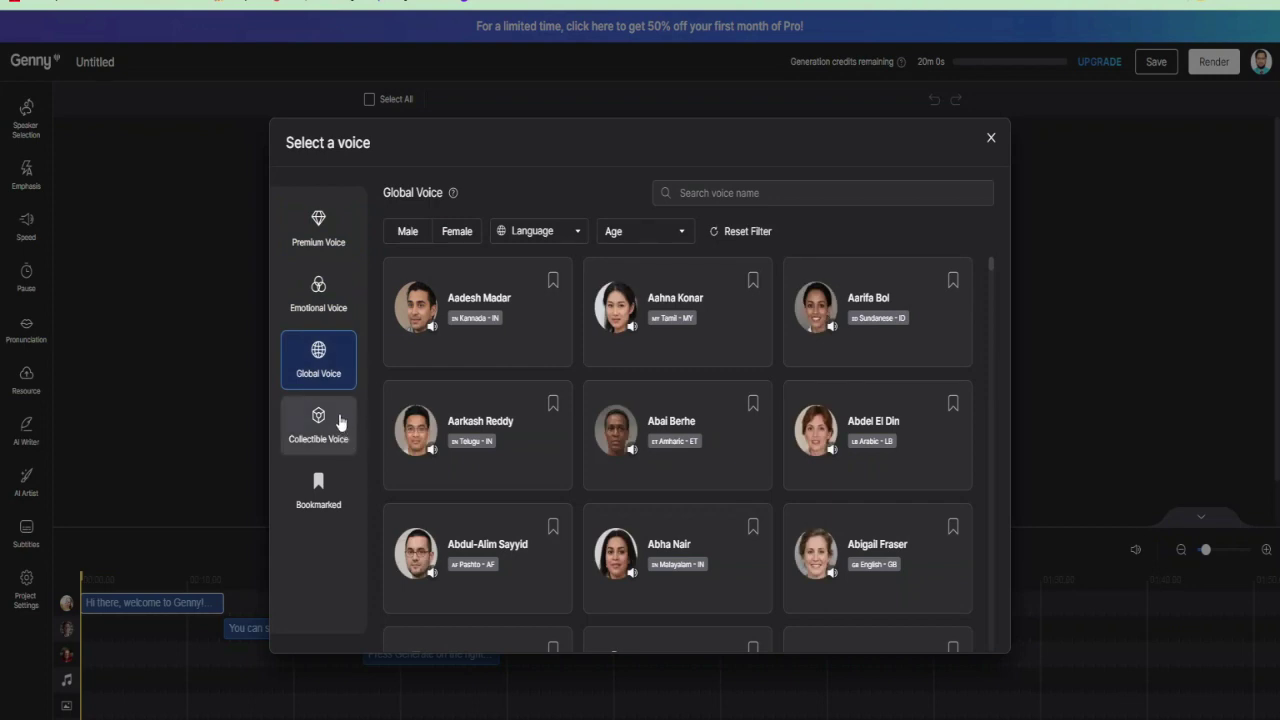
mouse_move(522, 322)
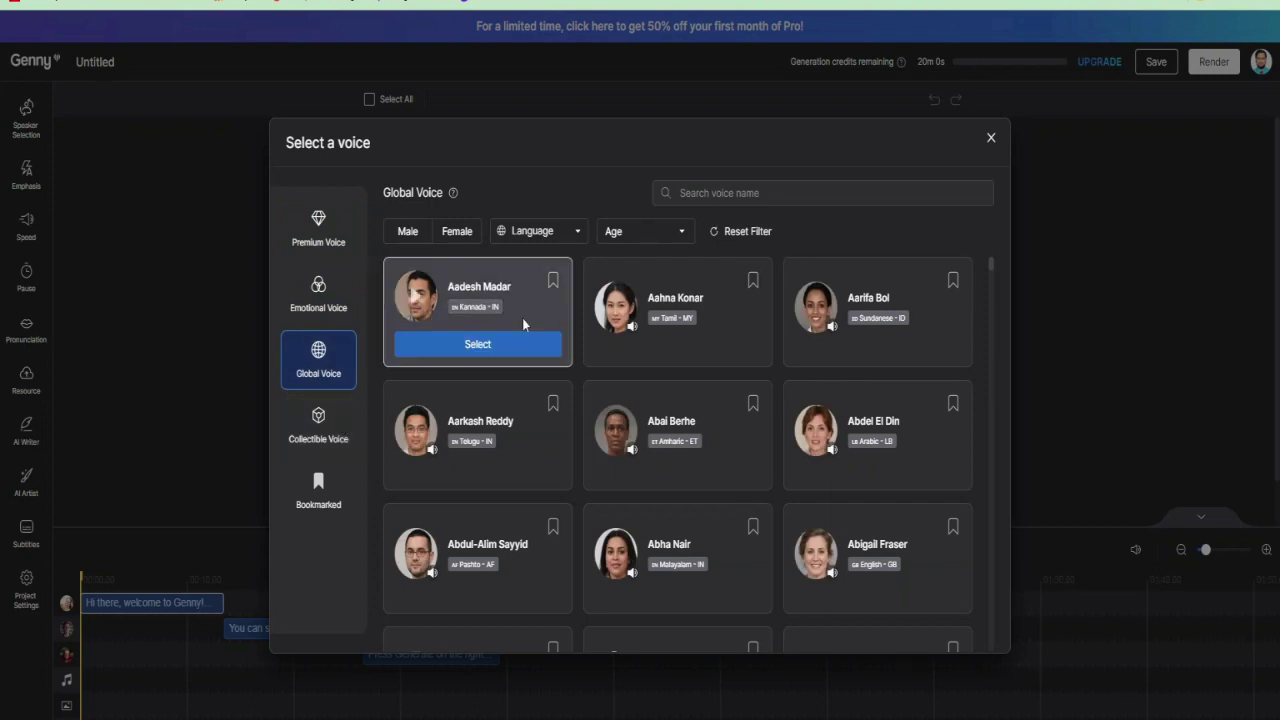
click(575, 231)
scroll(580, 357, down, 2)
scroll(580, 357, down, 5)
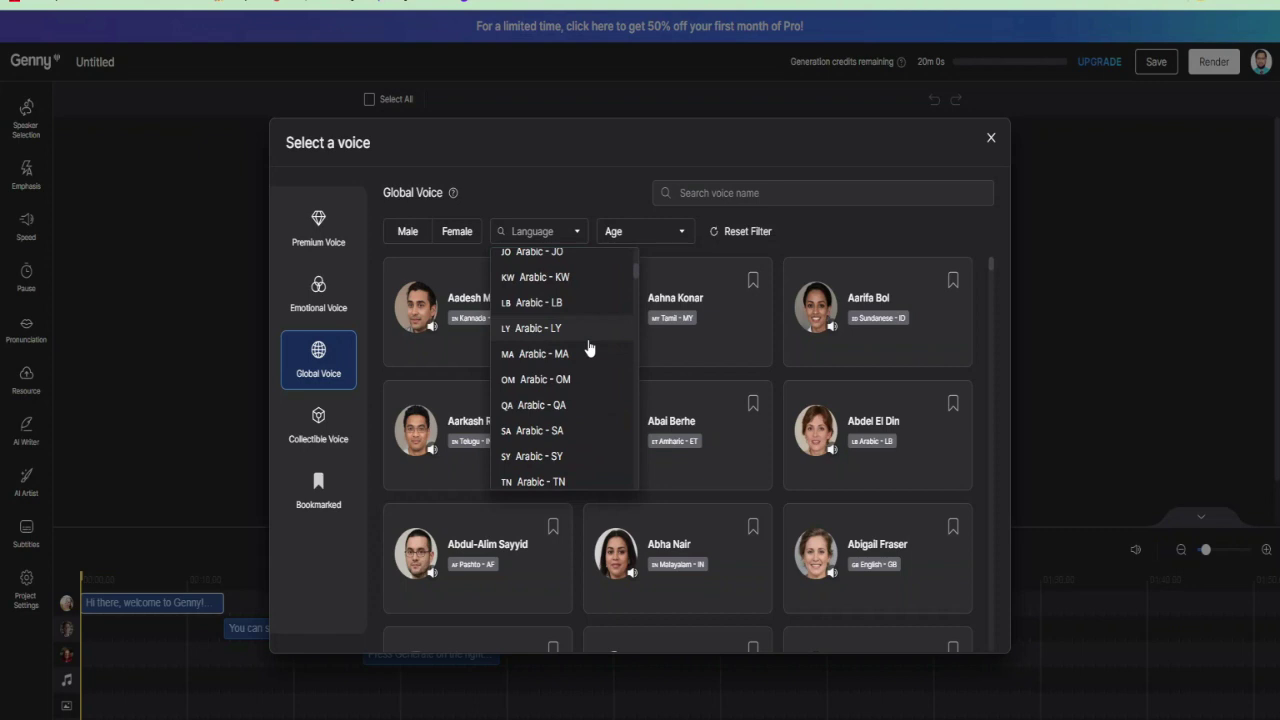
scroll(576, 300, down, 5)
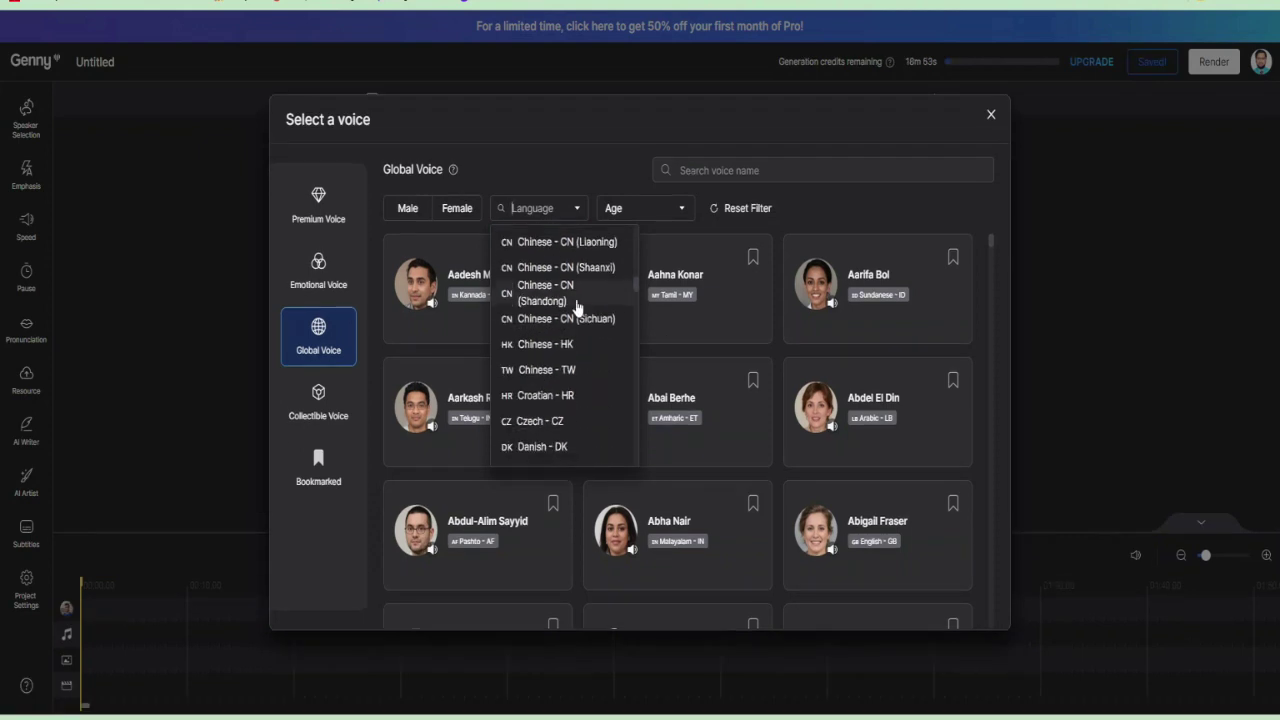
scroll(580, 330, down, 3)
scroll(581, 367, down, 3)
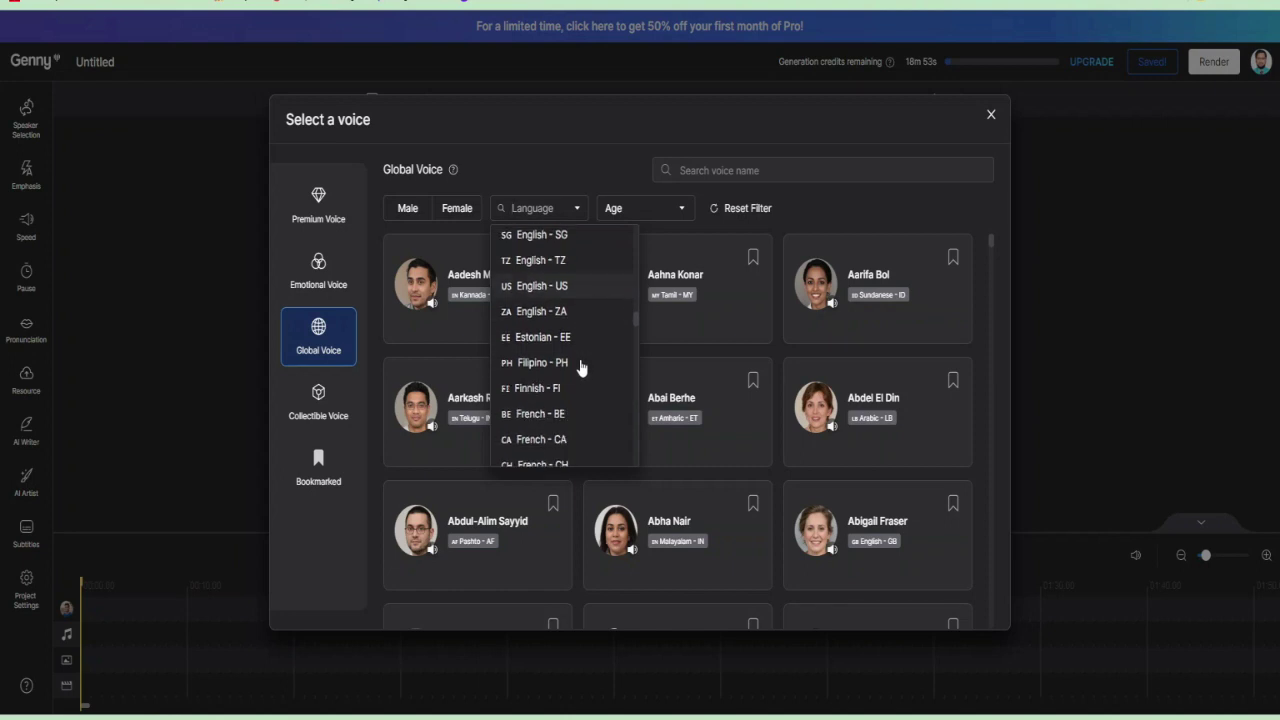
scroll(581, 367, up, 3)
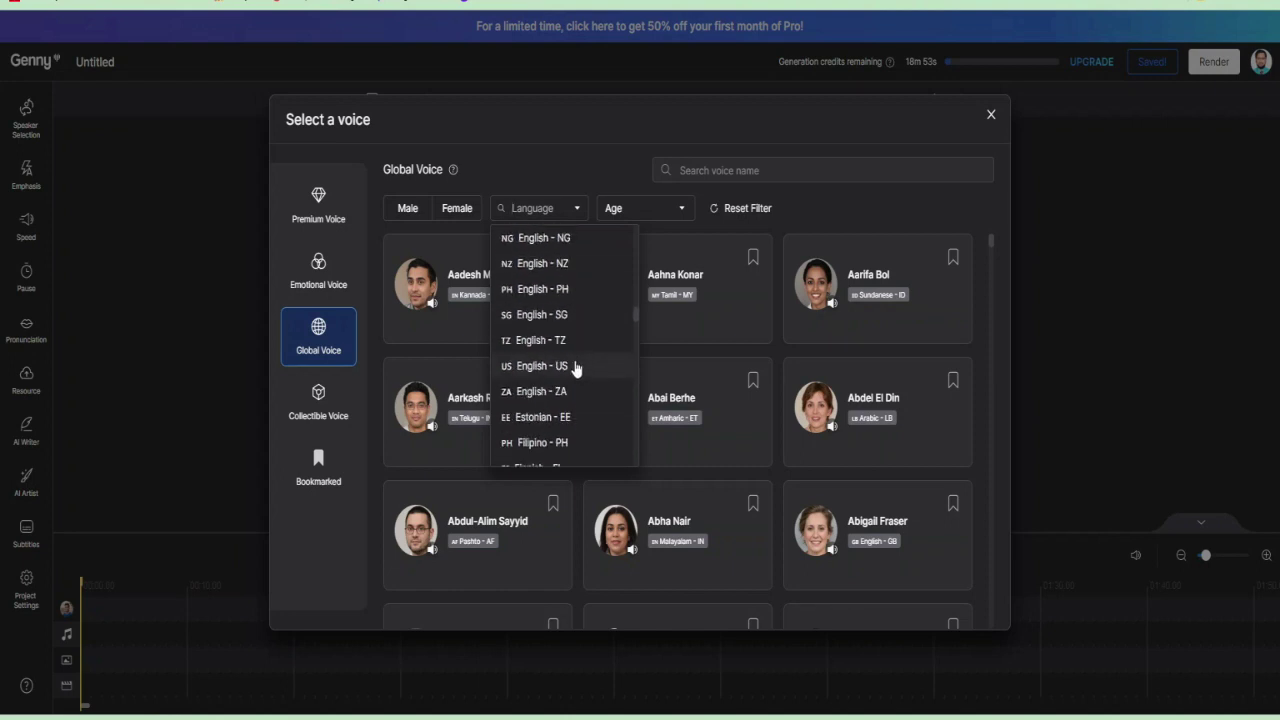
click(580, 366)
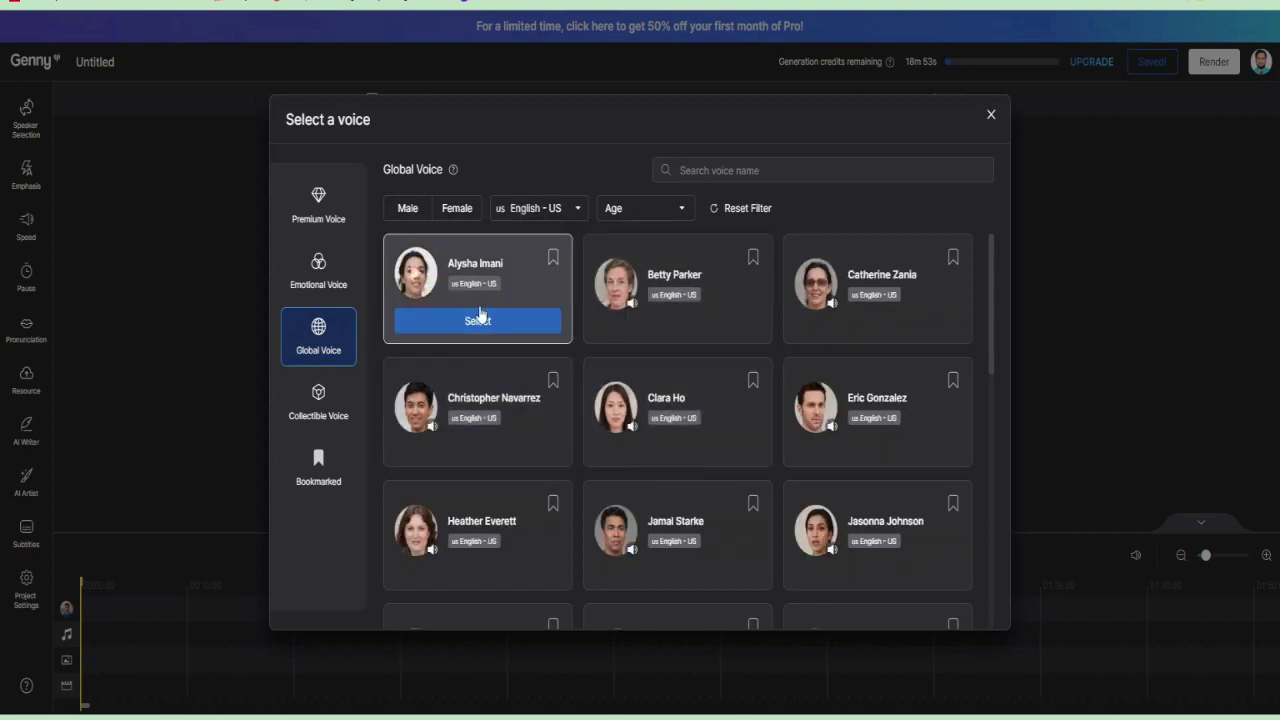
click(618, 402)
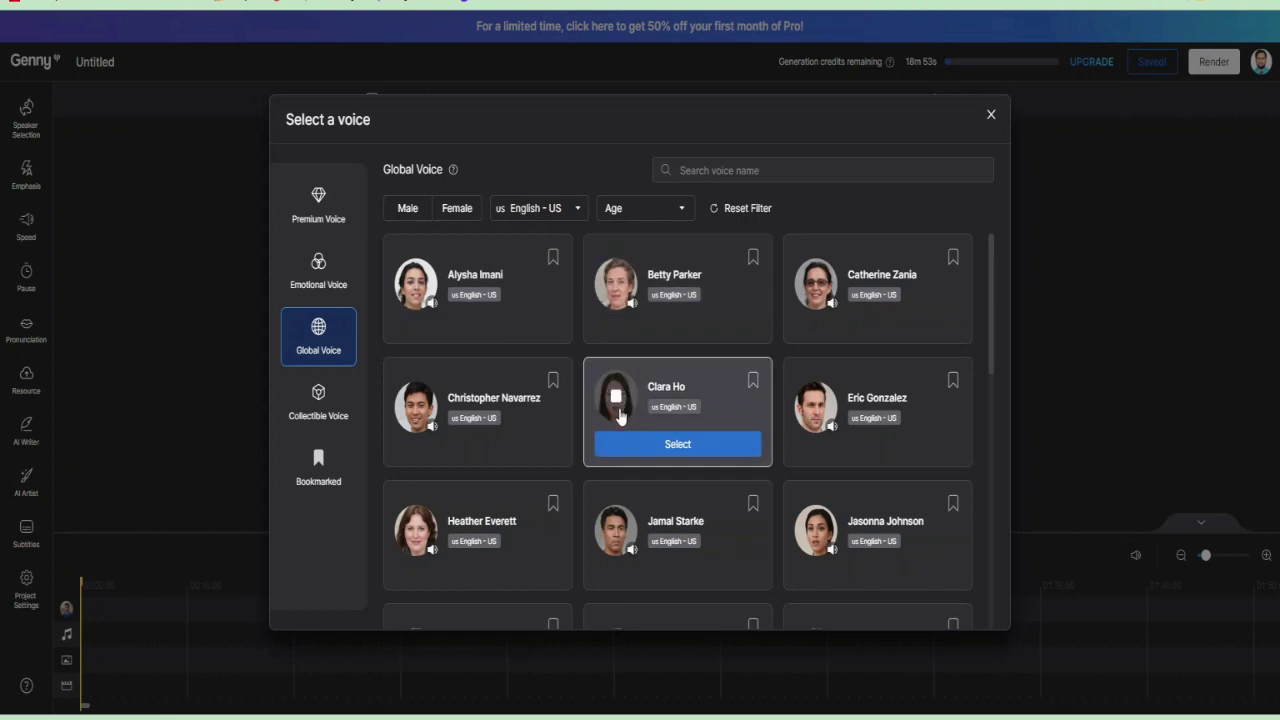
click(667, 449)
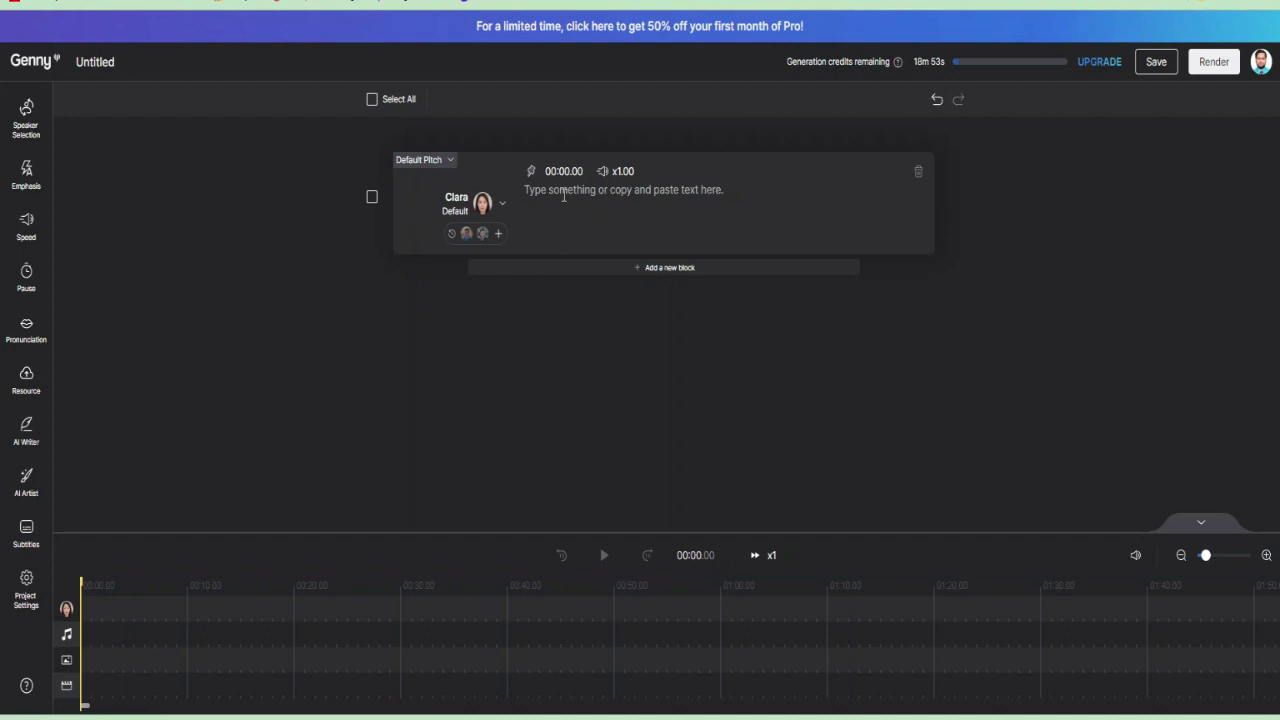
Paste the copied video script into the empty text block and generate its speech.
right_click(566, 192)
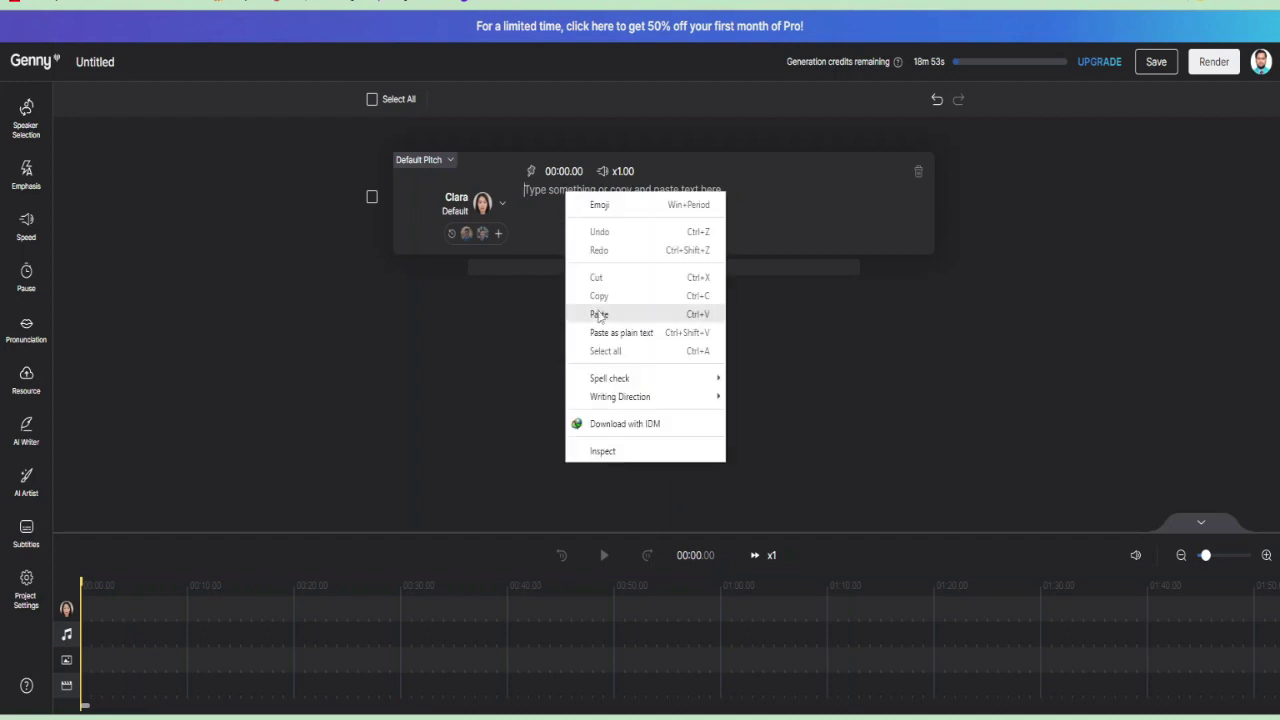
click(599, 315)
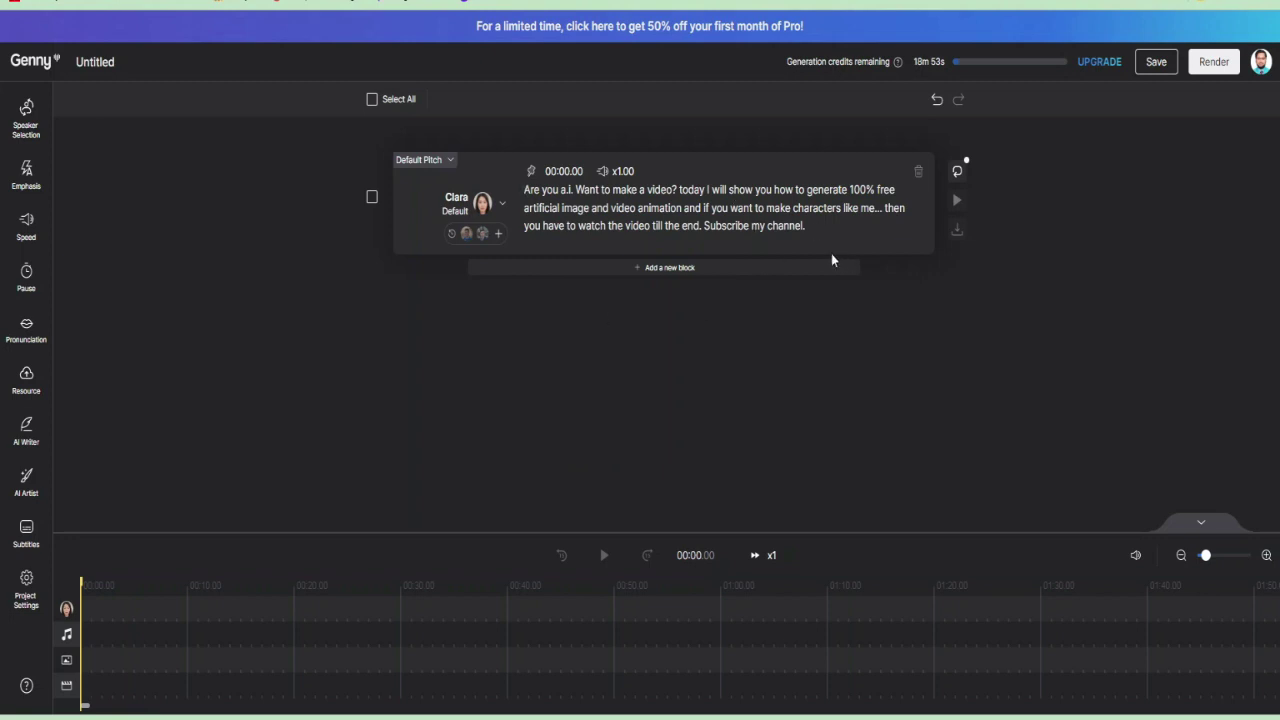
click(958, 174)
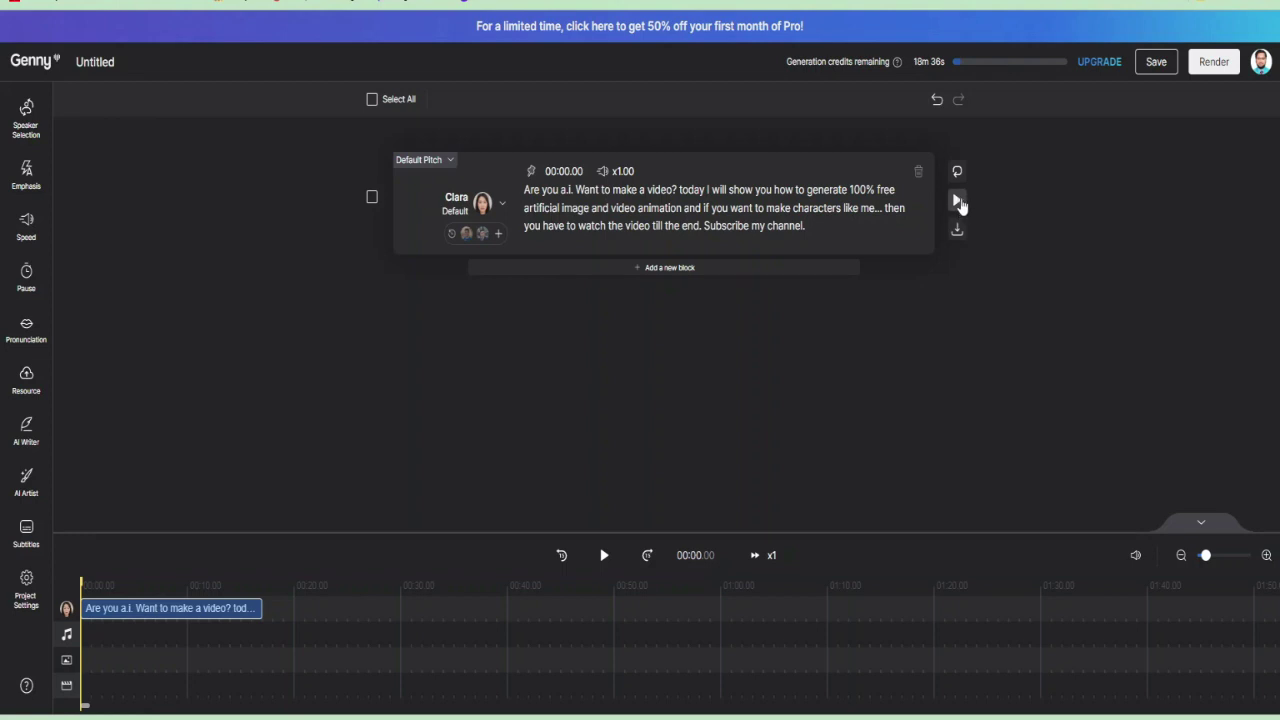
Play back the generated speech of the text block and download its audio.
click(957, 202)
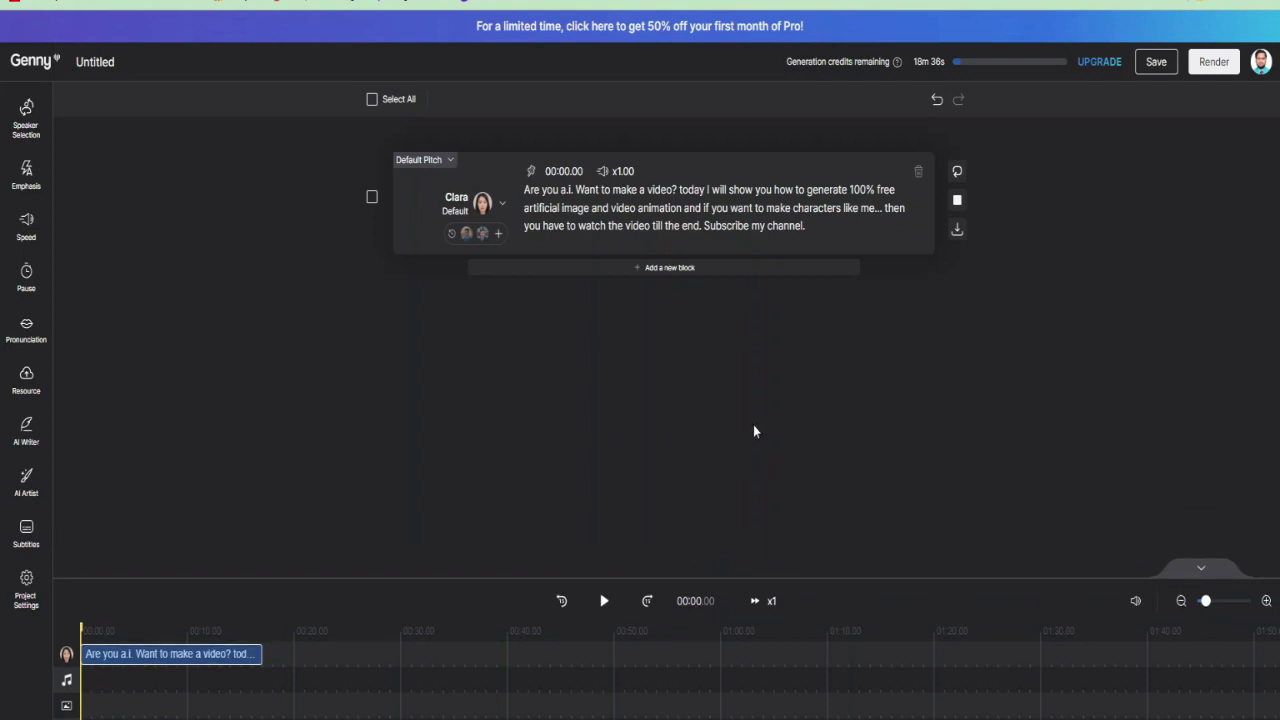
click(958, 202)
click(957, 232)
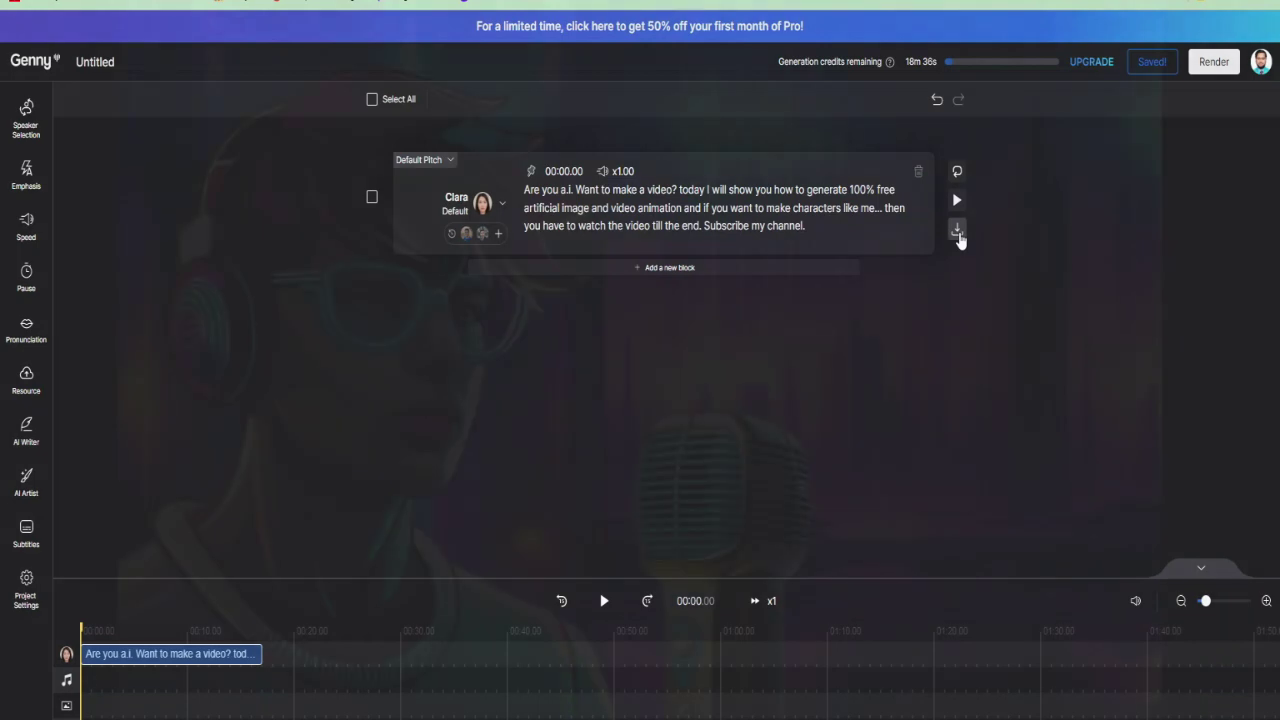